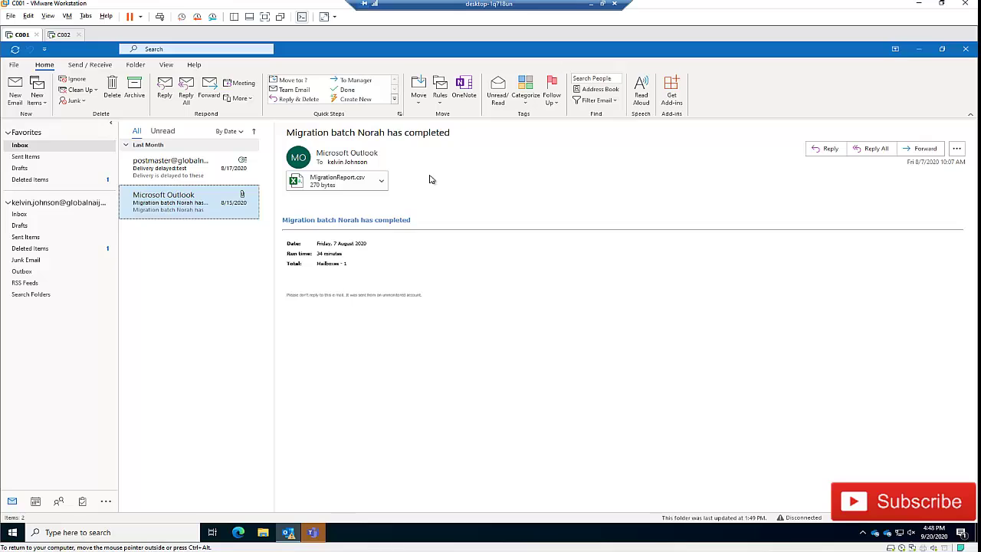
Open a blank message, inspect its default Calibri 11 font size and font lists, then close it unsent
{"action": "left_click", "coordinate": [14, 89]}
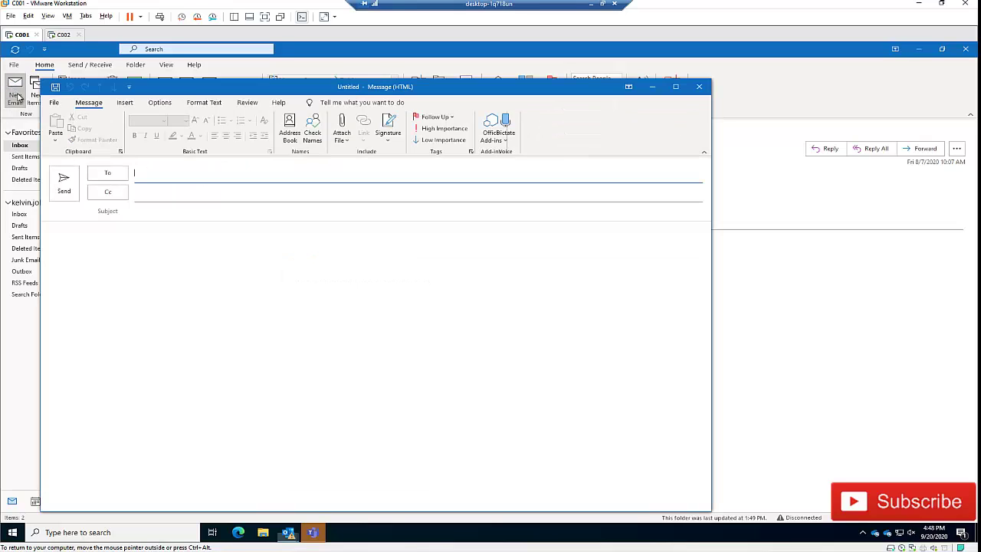
{"action": "left_click", "coordinate": [110, 235]}
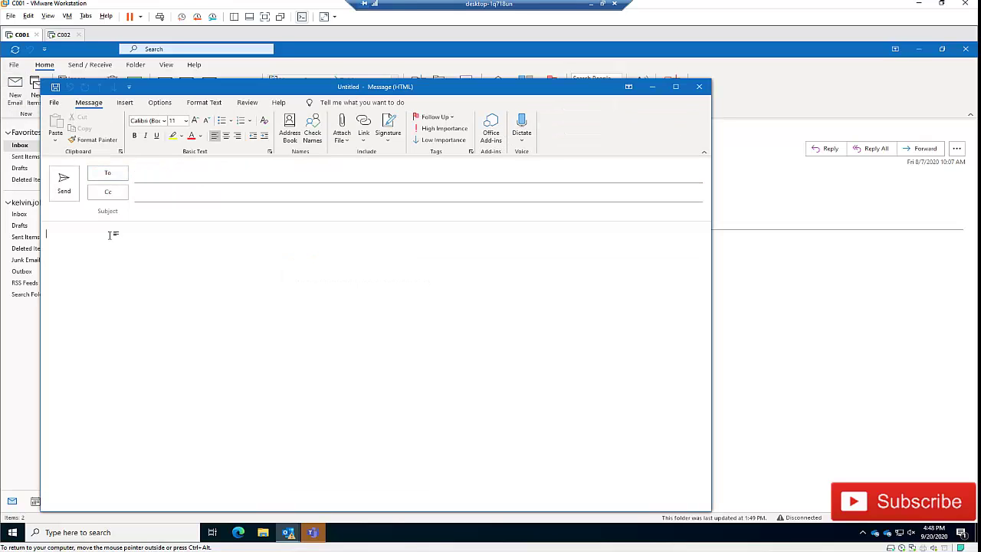
{"action": "left_click", "coordinate": [186, 121]}
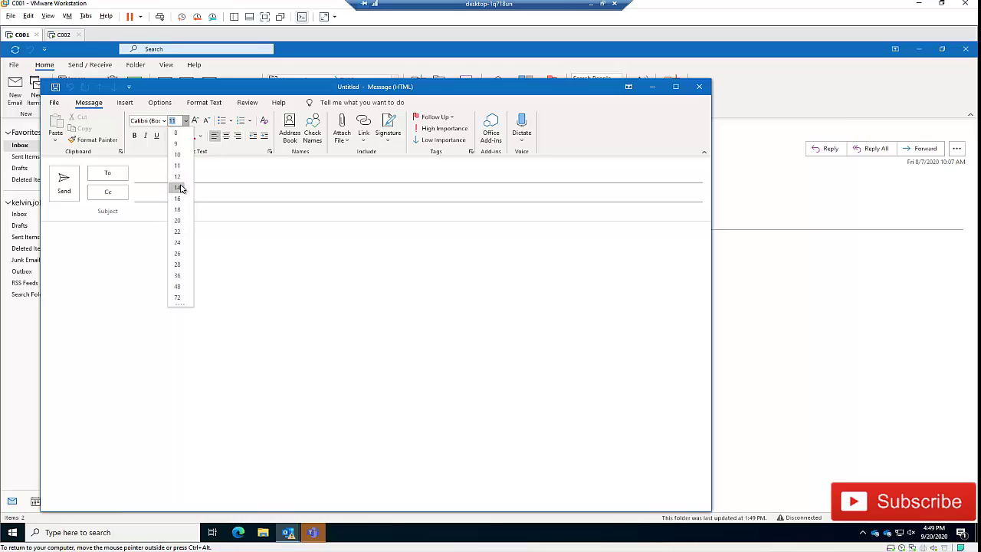
{"action": "left_click", "coordinate": [166, 123]}
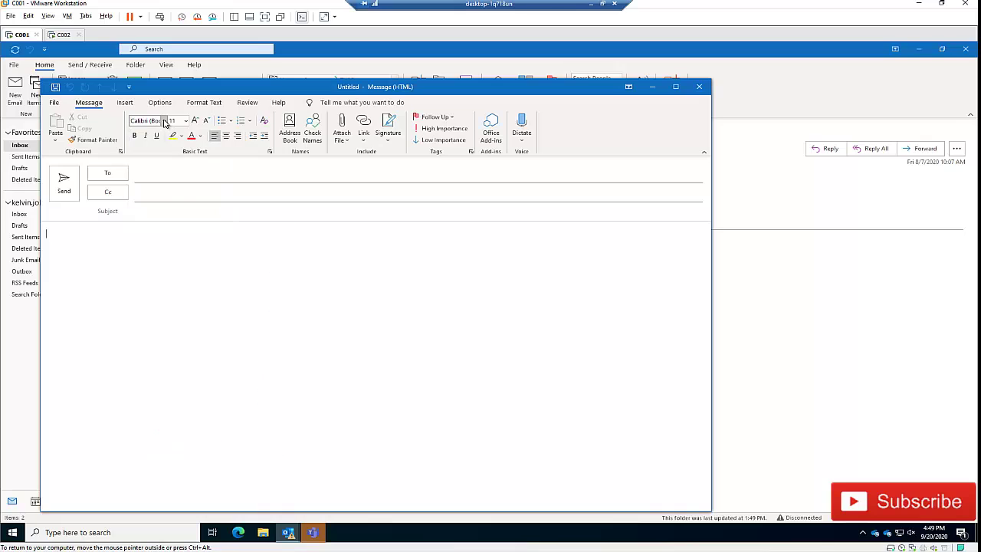
{"action": "left_click", "coordinate": [164, 121]}
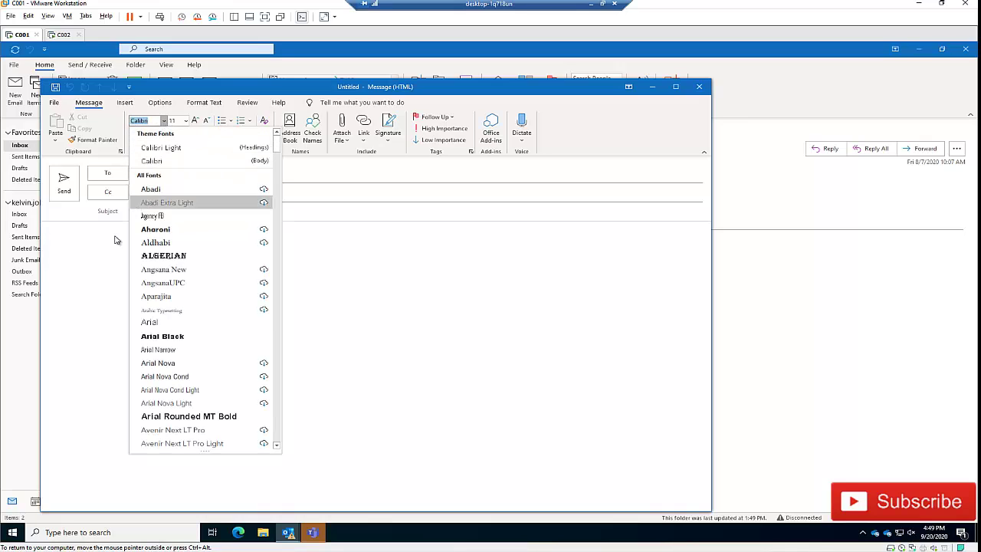
{"action": "left_click", "coordinate": [85, 242]}
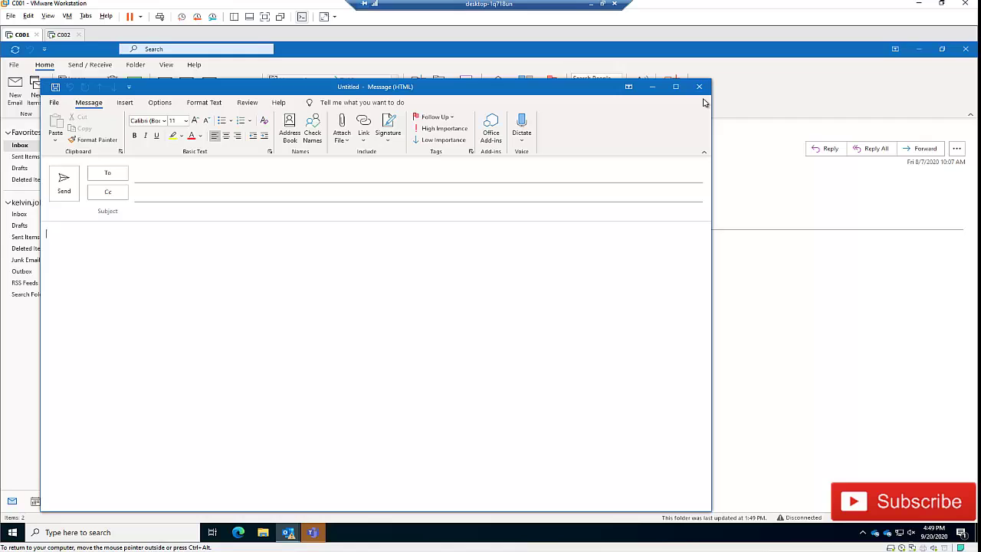
{"action": "left_click", "coordinate": [699, 87]}
{"action": "right_click", "coordinate": [196, 207]}
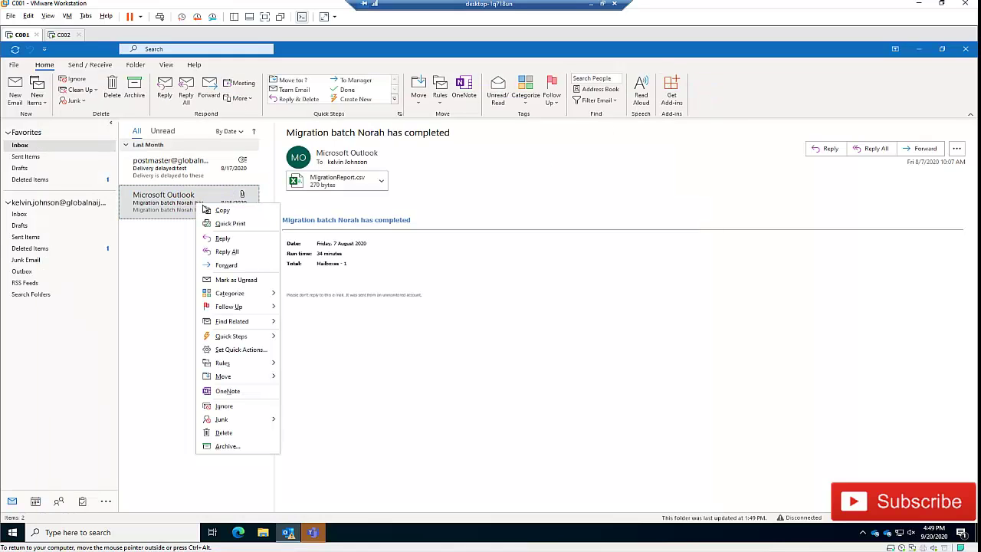
{"action": "left_click", "coordinate": [226, 225]}
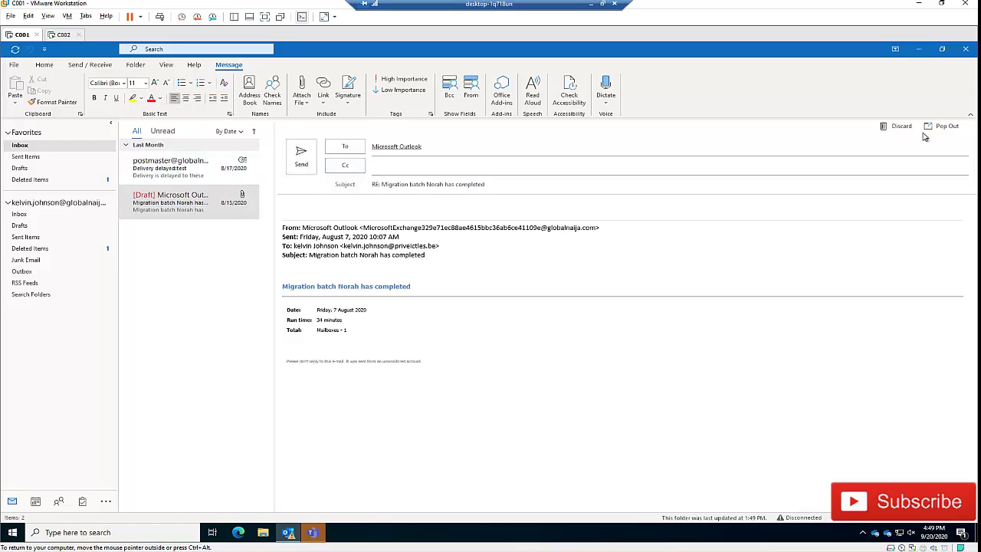
{"action": "left_click", "coordinate": [898, 126]}
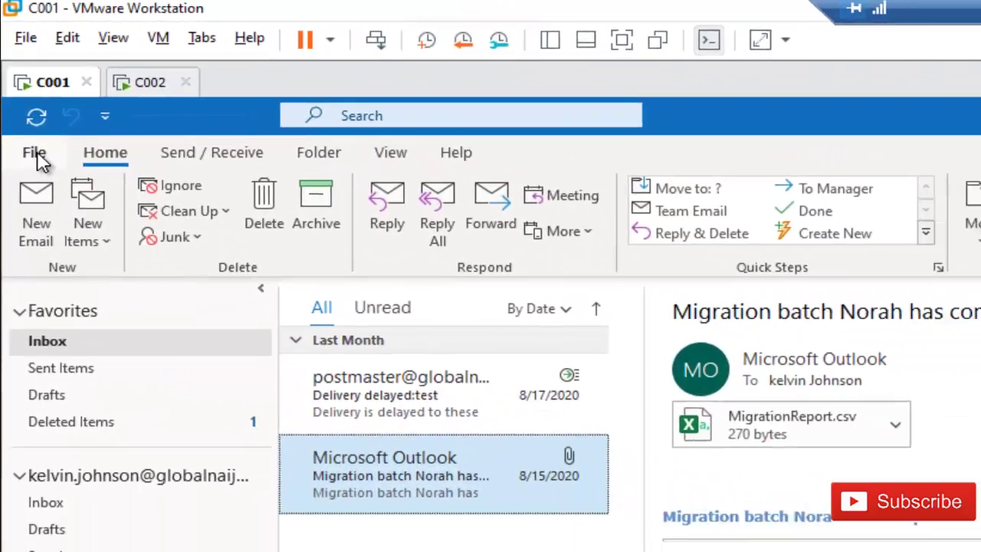
Open Outlook Options from the File menu and go to the Mail page
{"action": "left_click", "coordinate": [23, 109]}
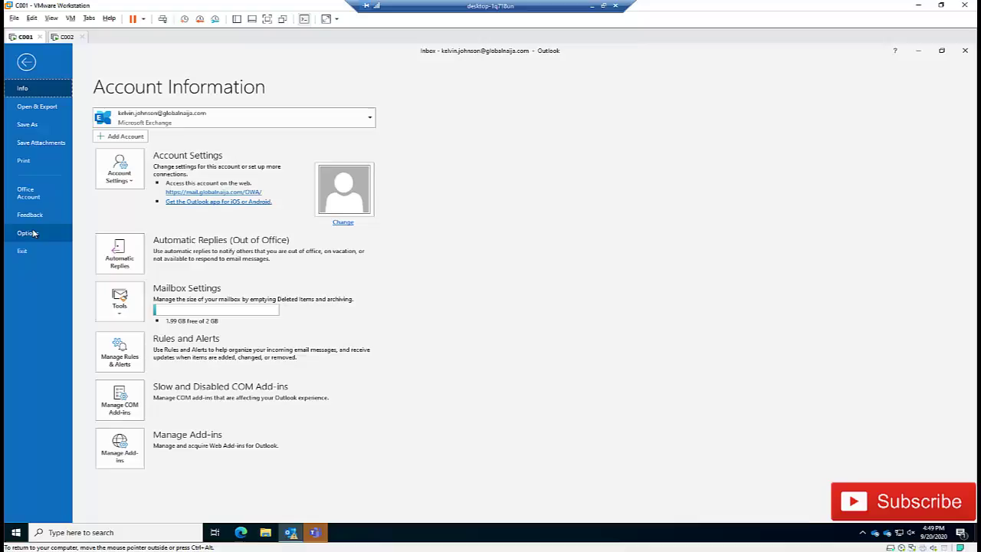
{"action": "left_click", "coordinate": [29, 232]}
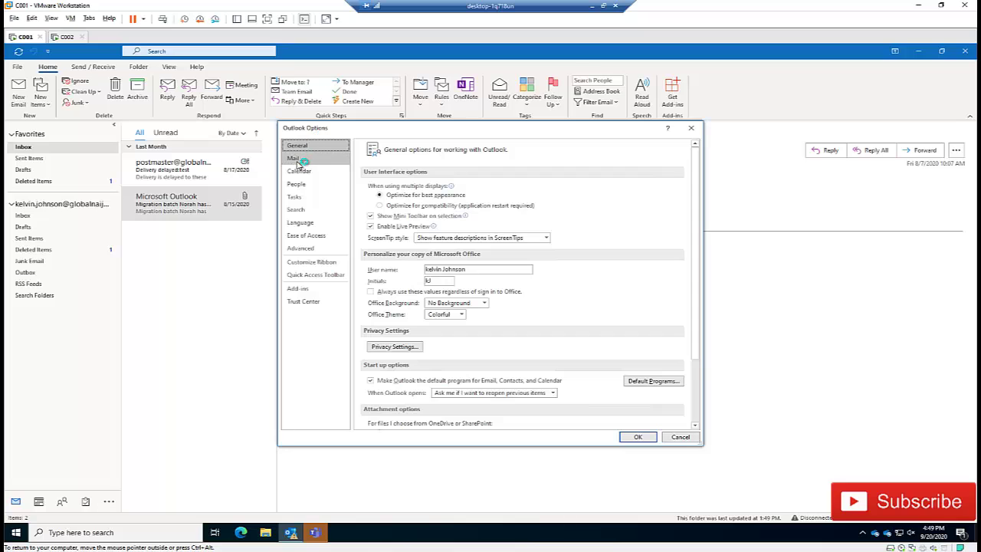
{"action": "left_click", "coordinate": [295, 158]}
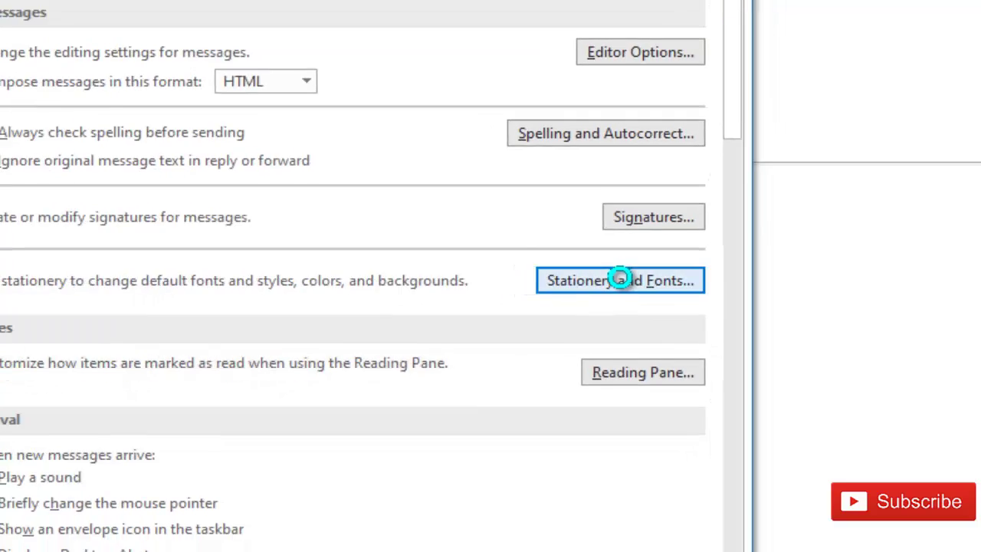
In Stationery and Fonts, set the New mail messages font size to 22
{"action": "left_click", "coordinate": [611, 281]}
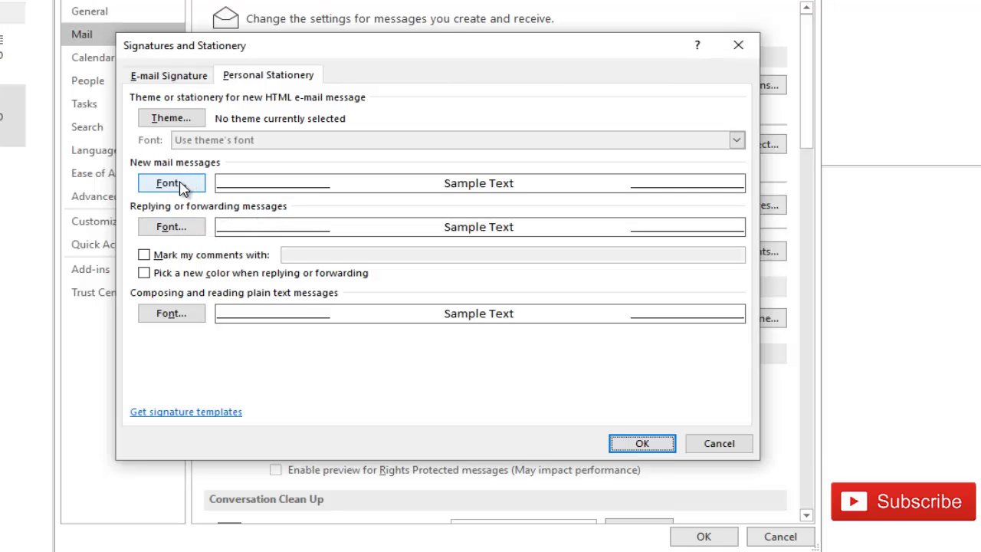
{"action": "left_click", "coordinate": [171, 184]}
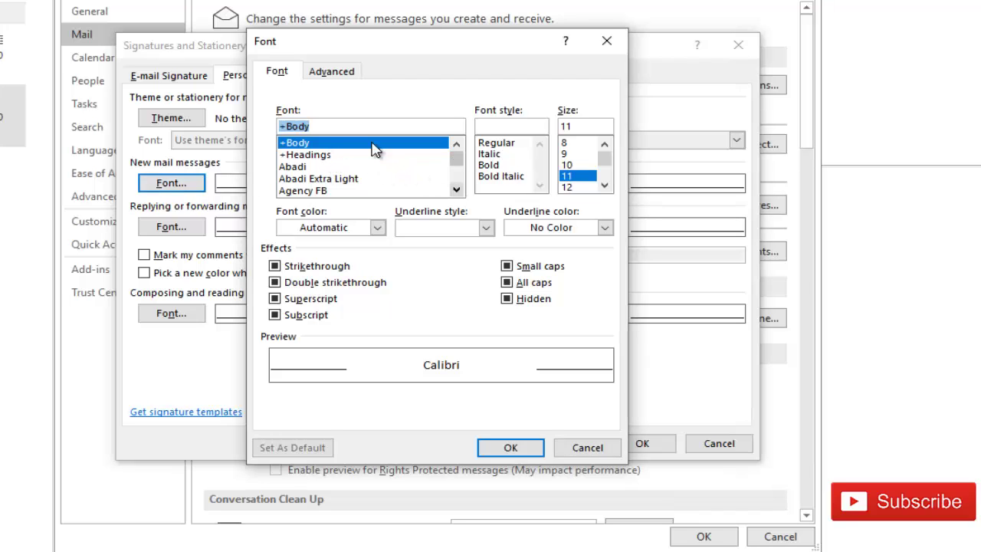
{"action": "left_click", "coordinate": [455, 188]}
{"action": "left_click", "coordinate": [456, 188]}
{"action": "left_click", "coordinate": [455, 189]}
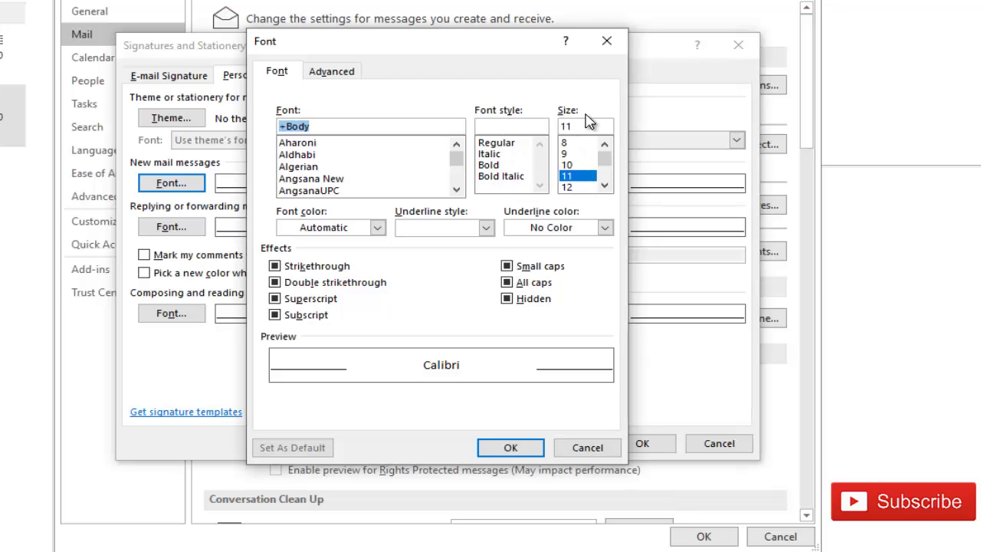
{"action": "left_click", "coordinate": [603, 186]}
{"action": "left_click", "coordinate": [604, 186]}
{"action": "left_click", "coordinate": [603, 186]}
{"action": "left_click", "coordinate": [603, 186]}
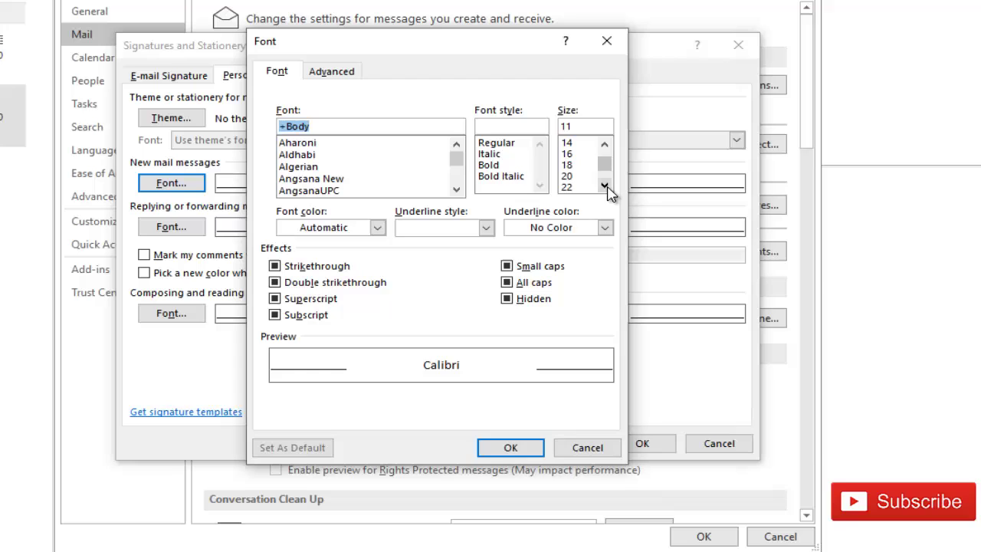
{"action": "left_click", "coordinate": [570, 175]}
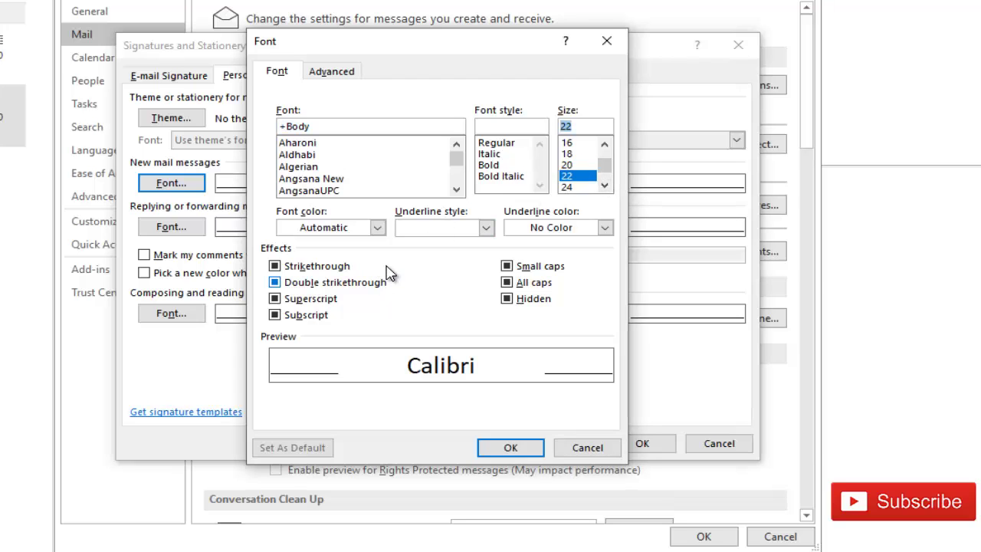
Review font and underline colour options without changing them, and confirm the 22 pt font
{"action": "left_click", "coordinate": [376, 229]}
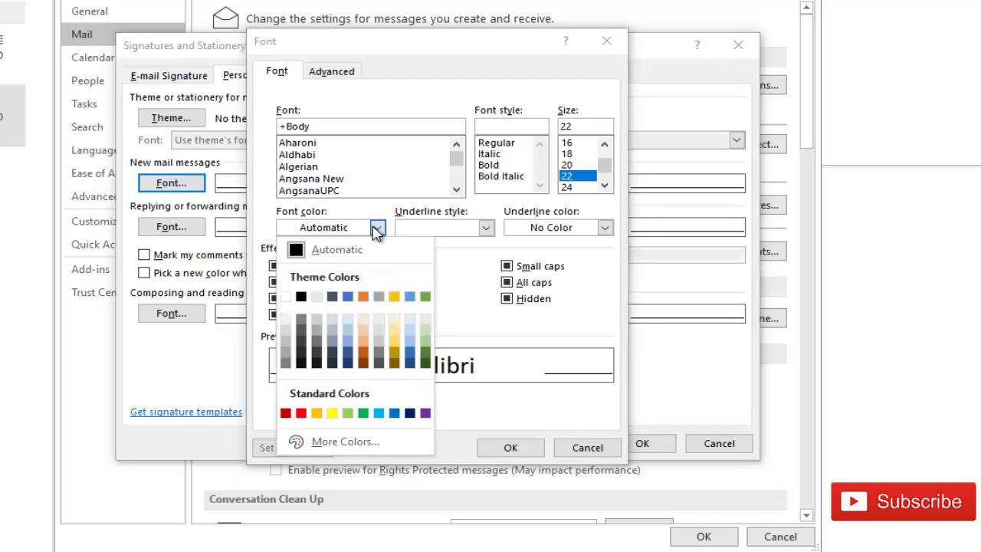
{"action": "left_click", "coordinate": [376, 230]}
{"action": "left_click", "coordinate": [569, 233]}
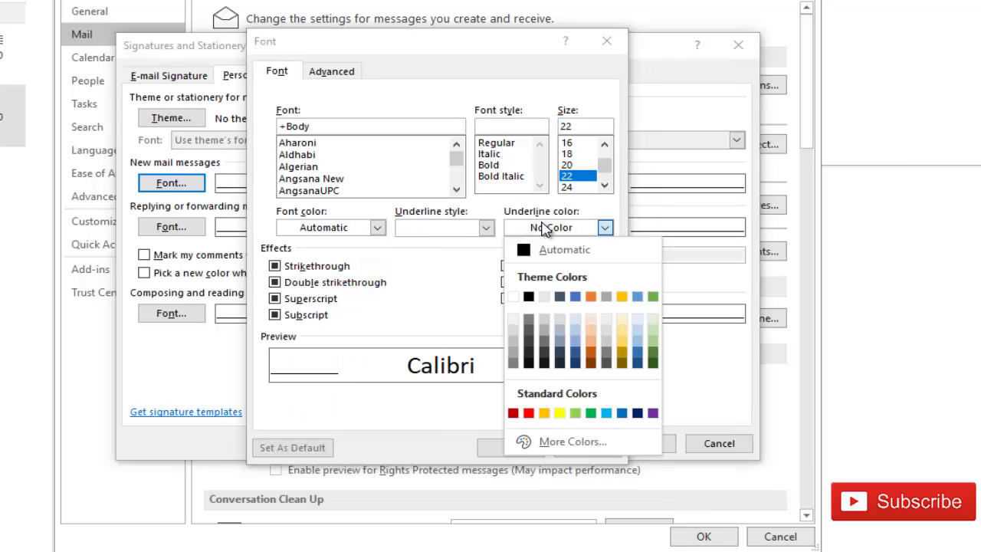
{"action": "left_click", "coordinate": [586, 219]}
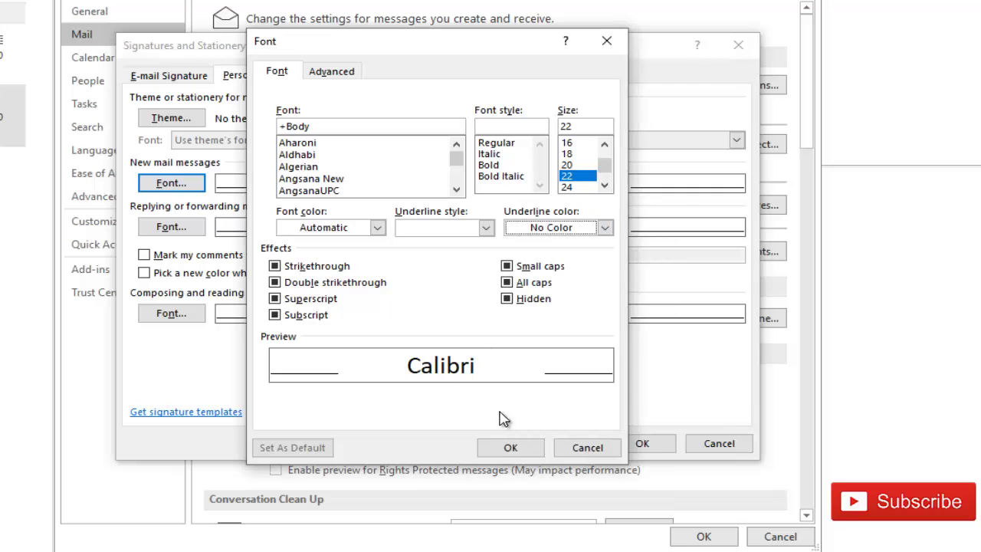
{"action": "left_click", "coordinate": [511, 448]}
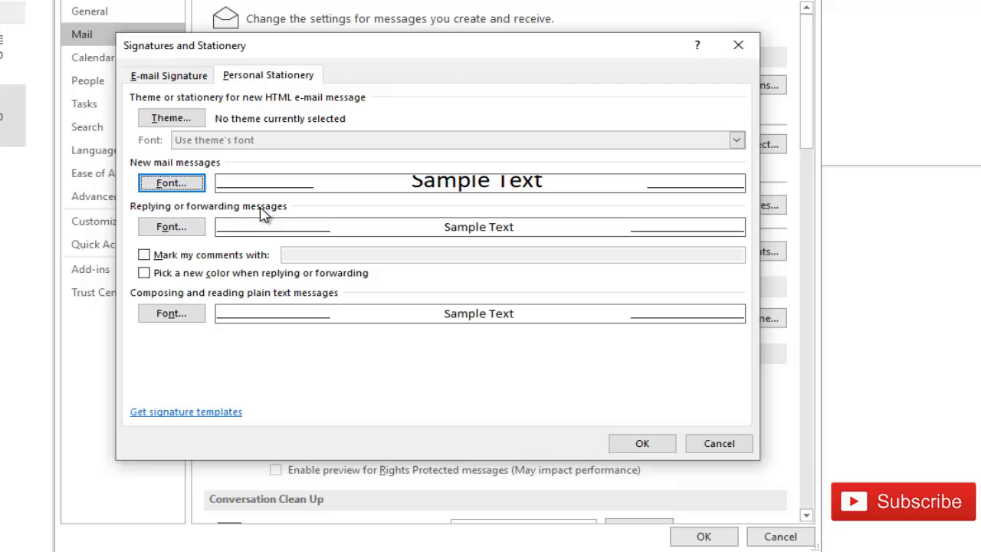
Set the Replying or forwarding messages font to 20 pt and confirm Signatures and Stationery
{"action": "left_click", "coordinate": [187, 239]}
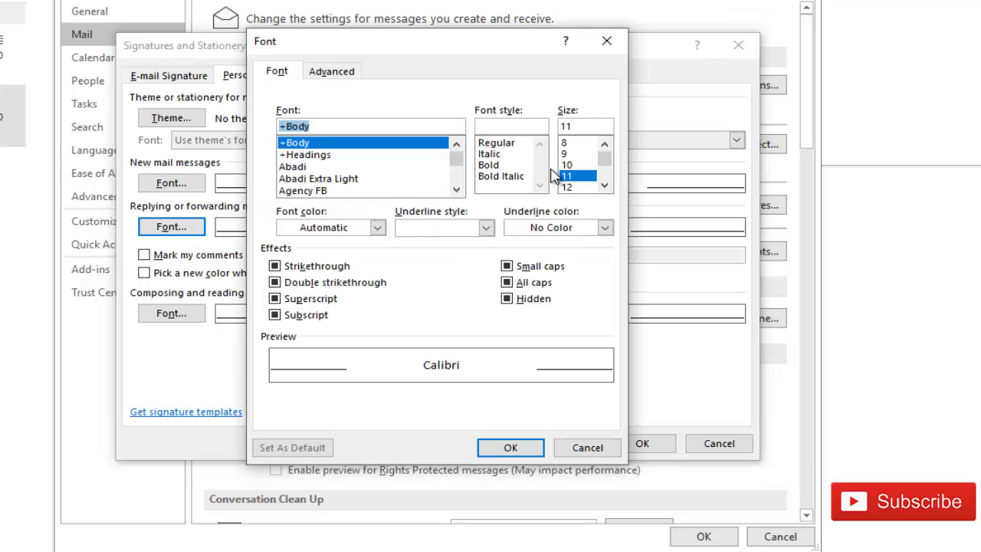
{"action": "left_click", "coordinate": [604, 185]}
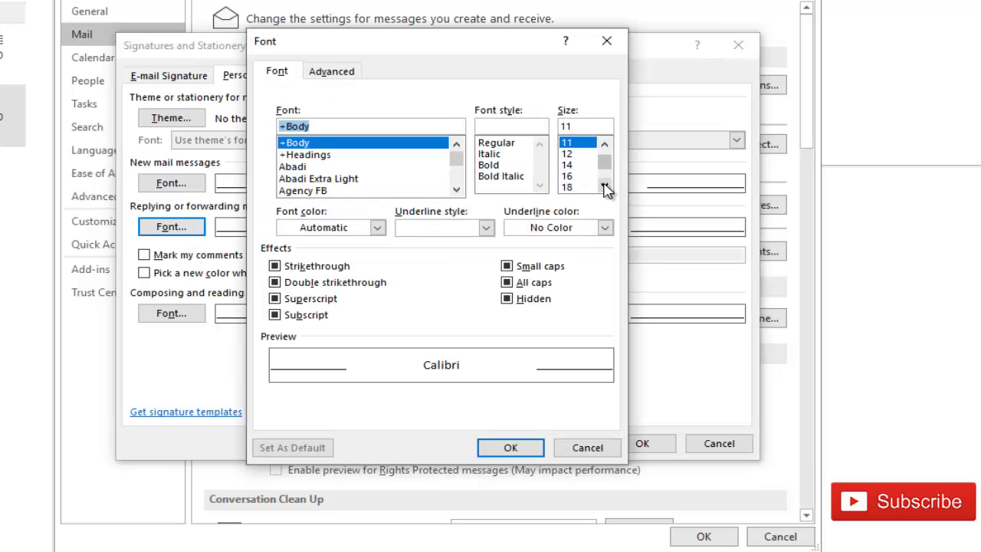
{"action": "left_click", "coordinate": [603, 186]}
{"action": "left_click", "coordinate": [604, 185]}
{"action": "left_click", "coordinate": [570, 176]}
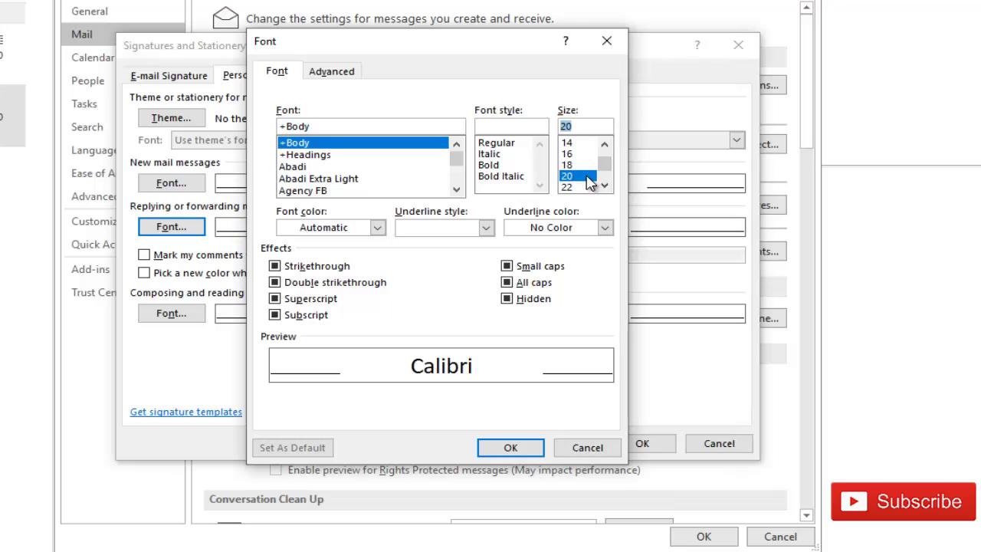
{"action": "left_click", "coordinate": [496, 450]}
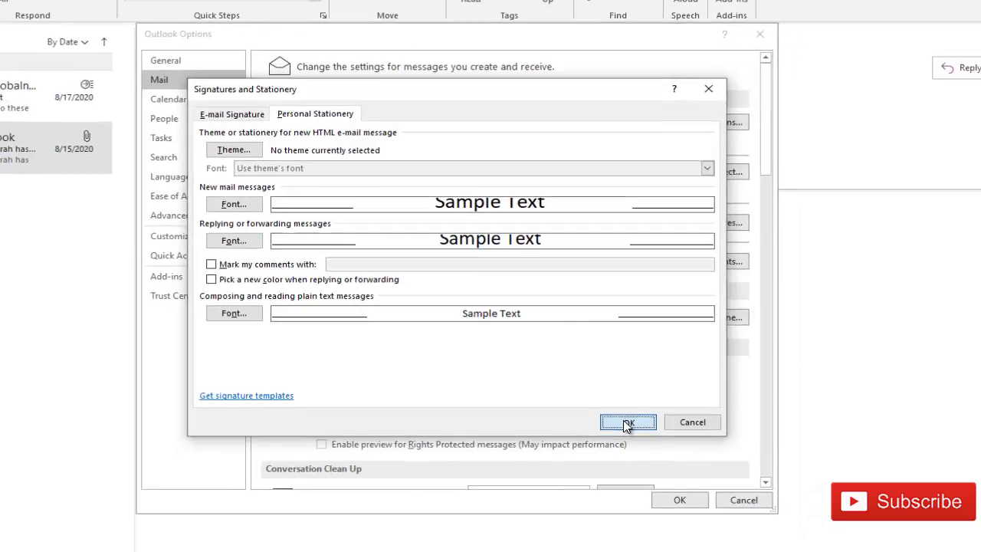
{"action": "left_click", "coordinate": [630, 445]}
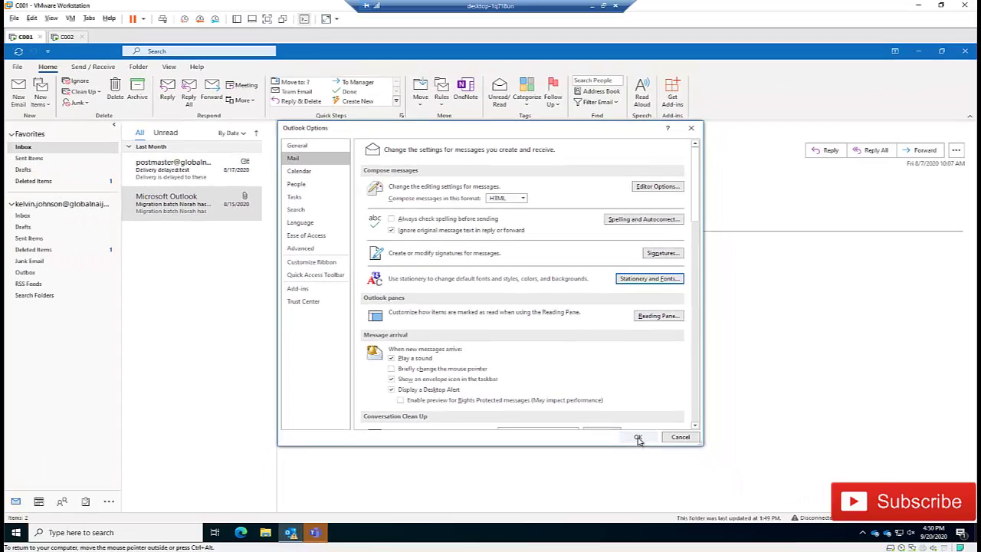
Close Outlook Options, start a test message and set its body text size to 11
{"action": "left_click", "coordinate": [638, 438]}
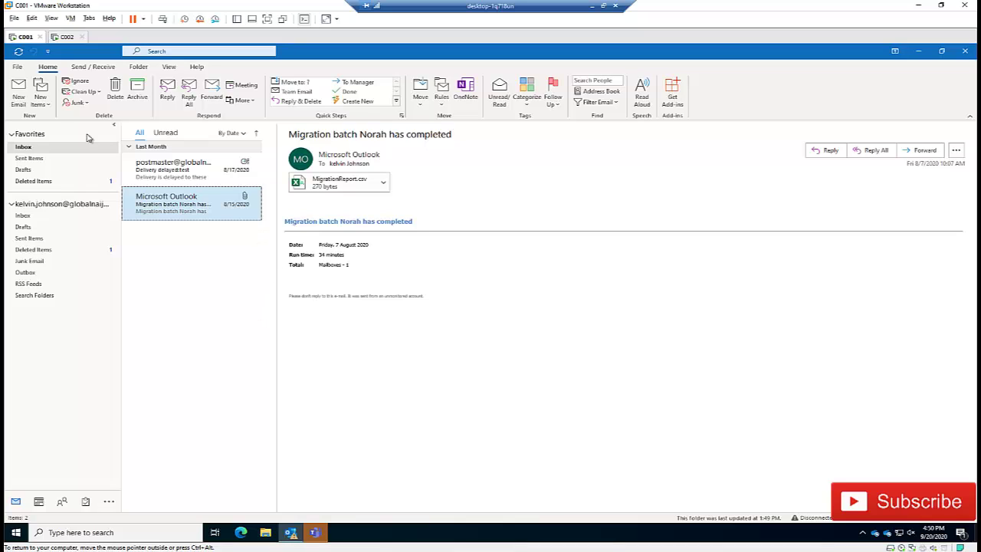
{"action": "left_click", "coordinate": [18, 100]}
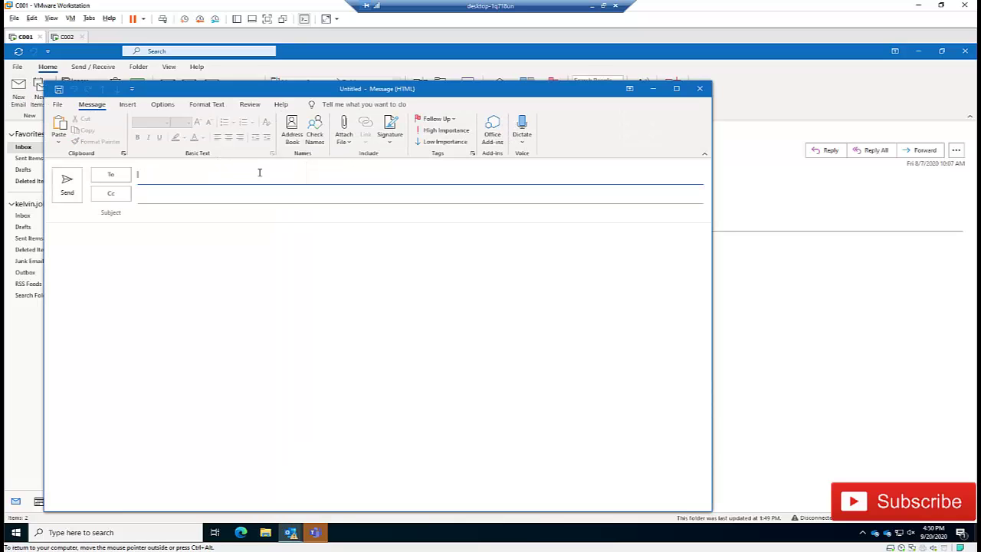
{"action": "left_click", "coordinate": [93, 232]}
{"action": "type", "text": "Hello"}
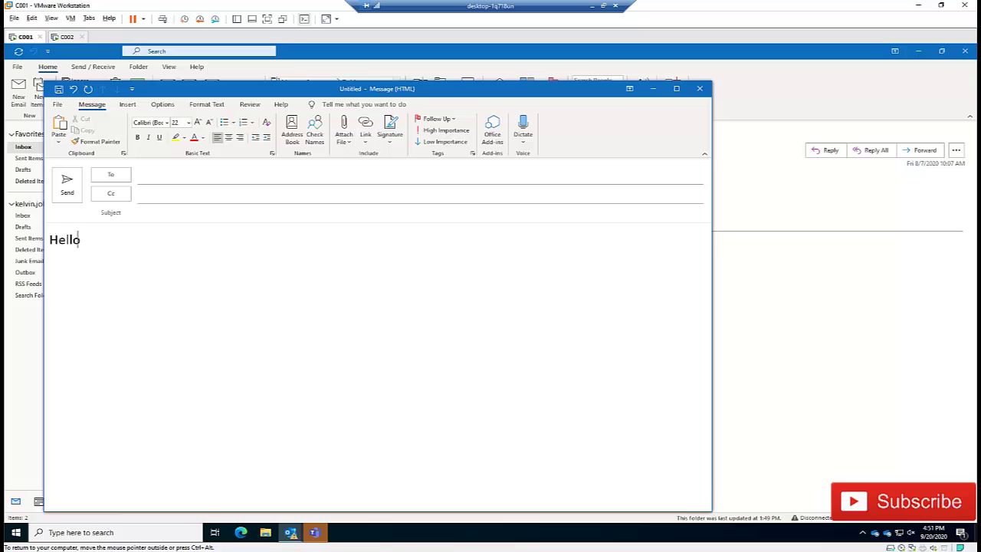
{"action": "left_click", "coordinate": [188, 123]}
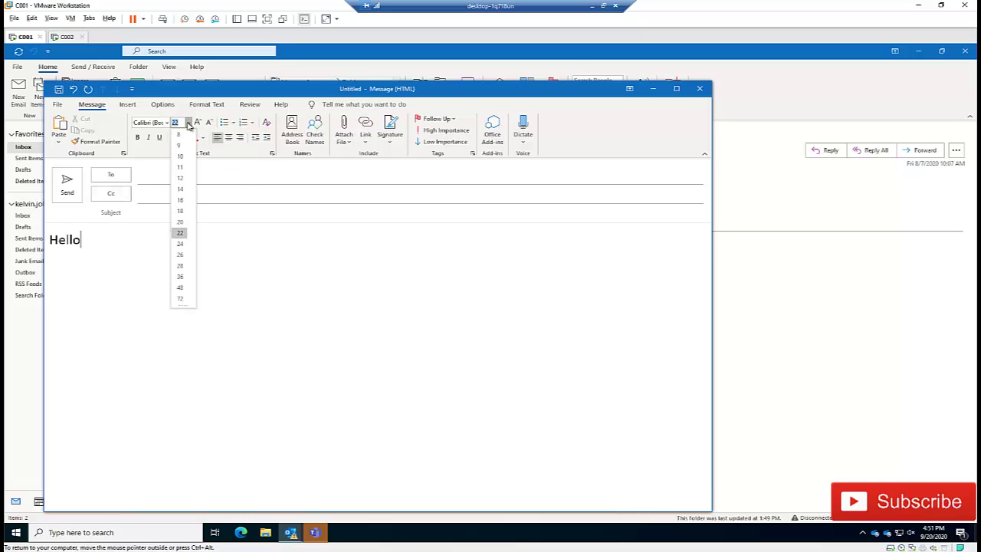
{"action": "left_click", "coordinate": [184, 167]}
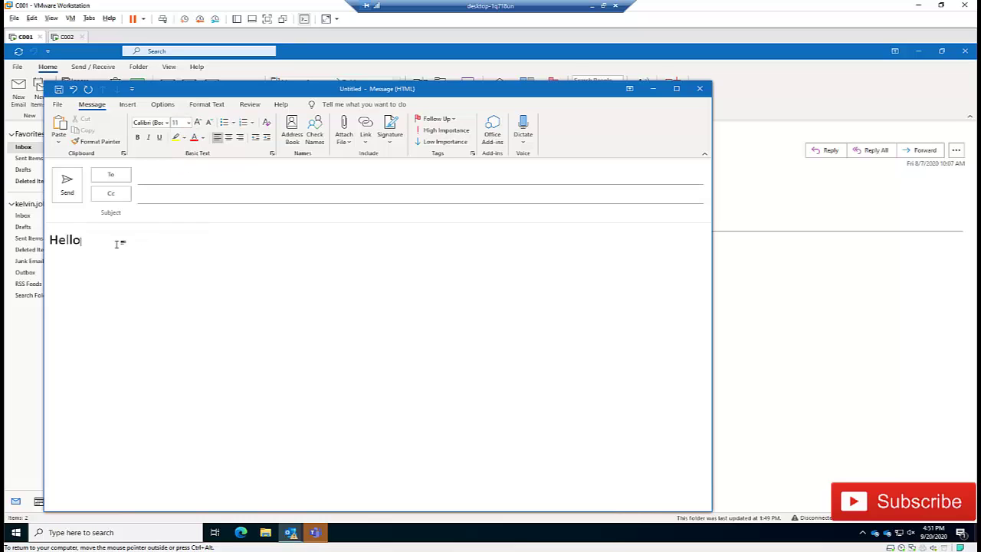
Type test text 'fldkqjskdfqs', shrink following text to 10 pt, and discard the message unsaved
{"action": "type", "text": "fdqfldkq"}
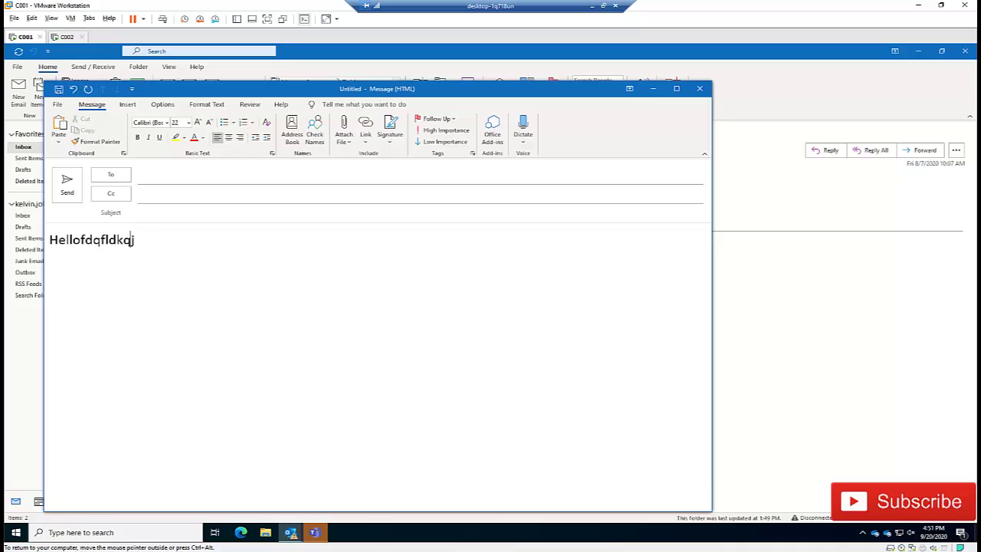
{"action": "type", "text": "jskdfqs"}
{"action": "left_click", "coordinate": [188, 122]}
{"action": "left_click", "coordinate": [179, 154]}
{"action": "type", "text": "dqfdsfqsdfqsdfqsdfqsdfqsdf"}
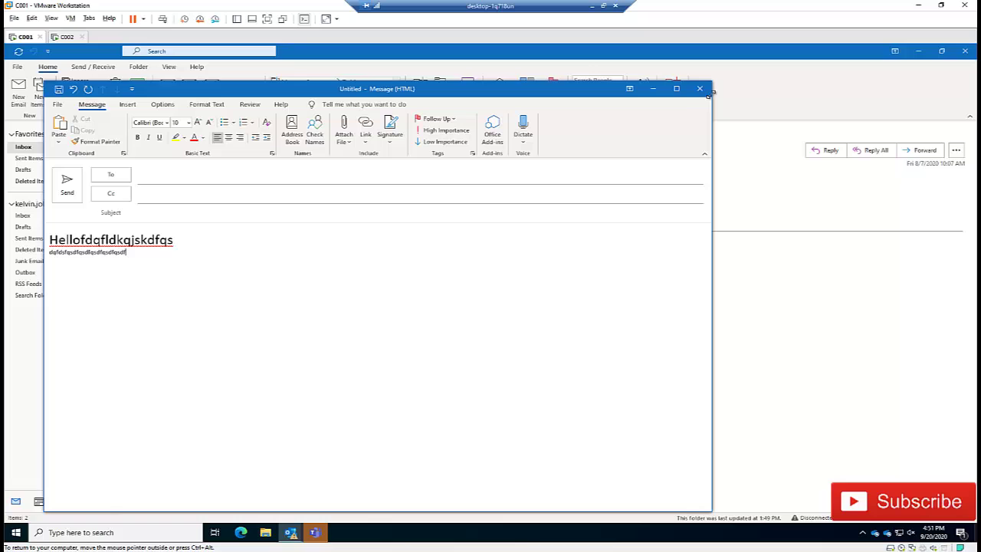
{"action": "left_click", "coordinate": [700, 89]}
{"action": "left_click", "coordinate": [488, 317]}
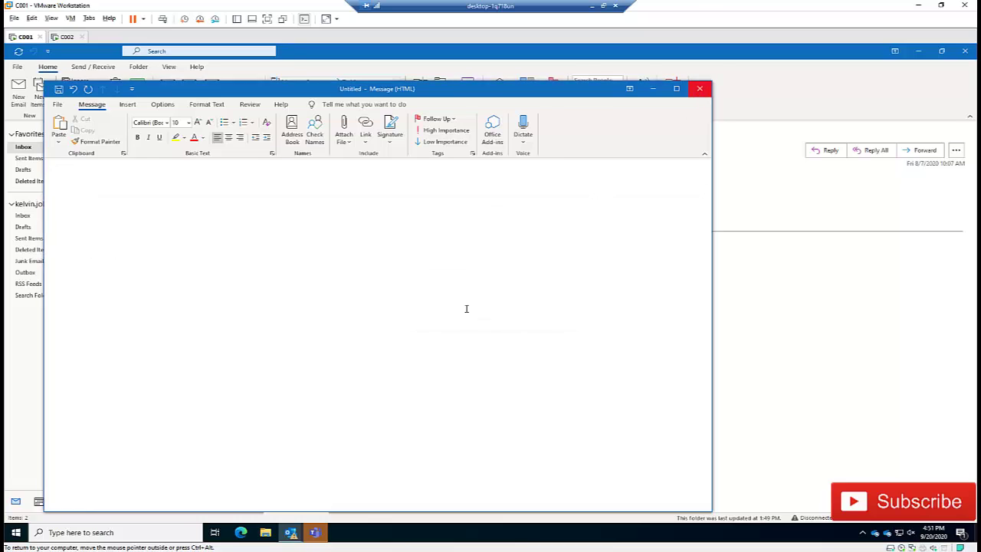
Open another new message, check its 22 pt default body font size, and close it
{"action": "left_click", "coordinate": [17, 95]}
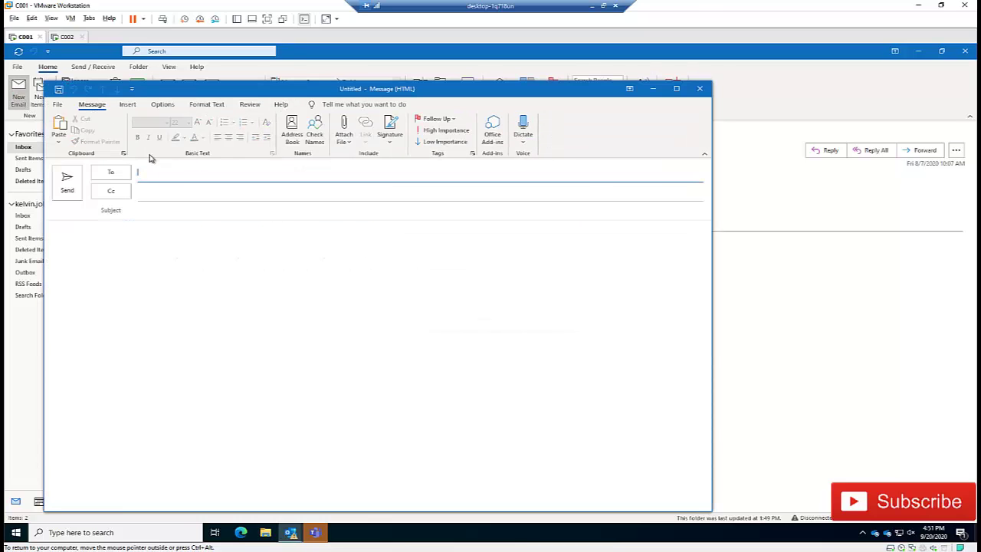
{"action": "left_click", "coordinate": [101, 240]}
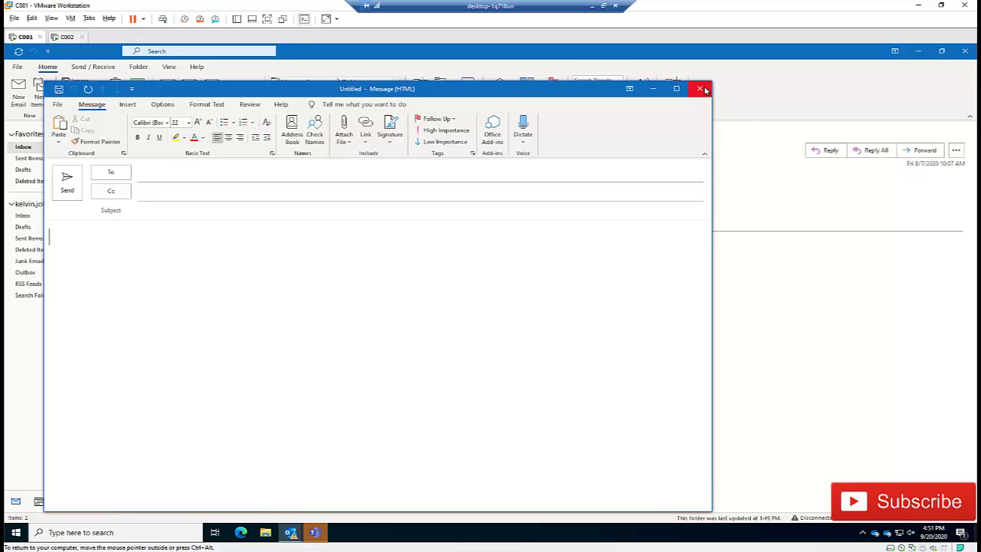
{"action": "left_click", "coordinate": [701, 90]}
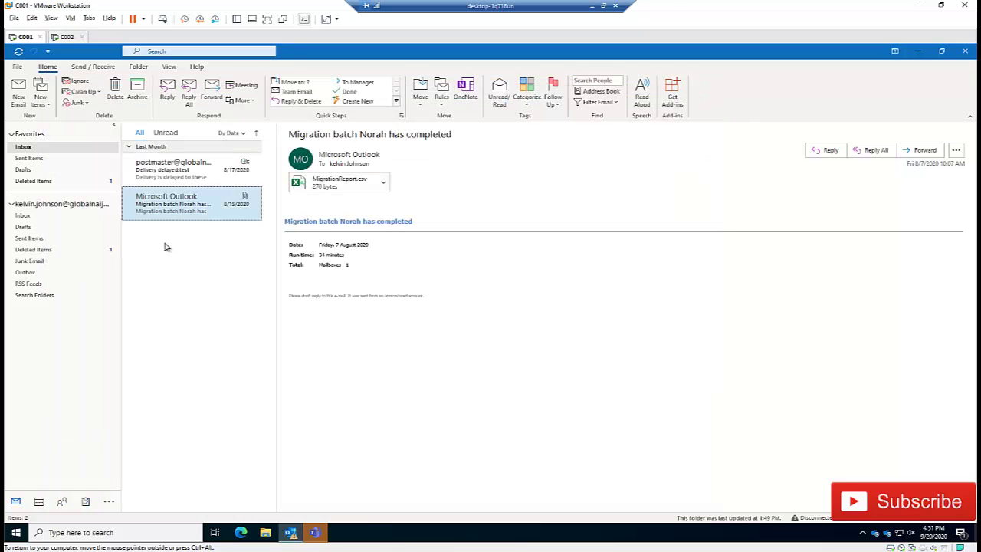
Start a reply to the migration message, check its 20 pt default, and discard it
{"action": "right_click", "coordinate": [194, 204]}
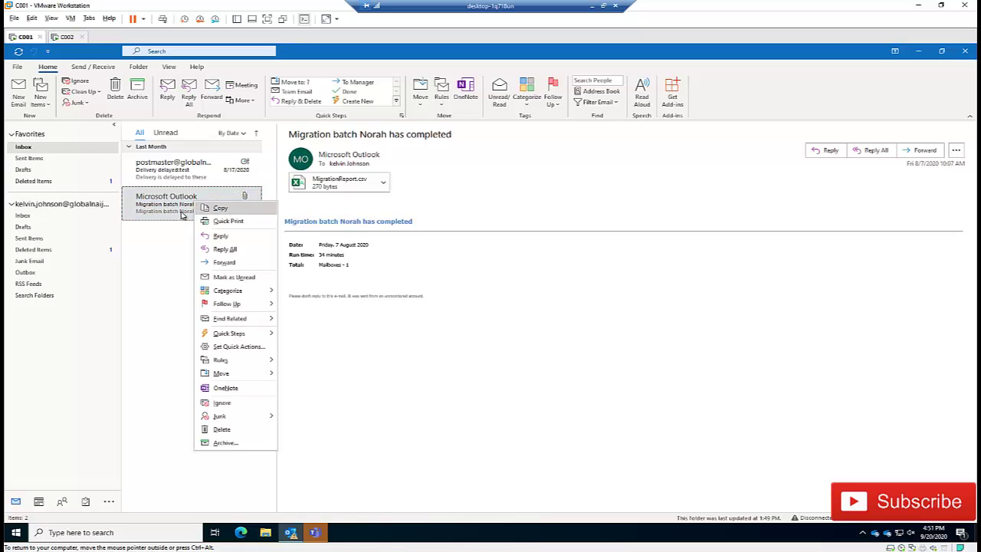
{"action": "left_click", "coordinate": [225, 234]}
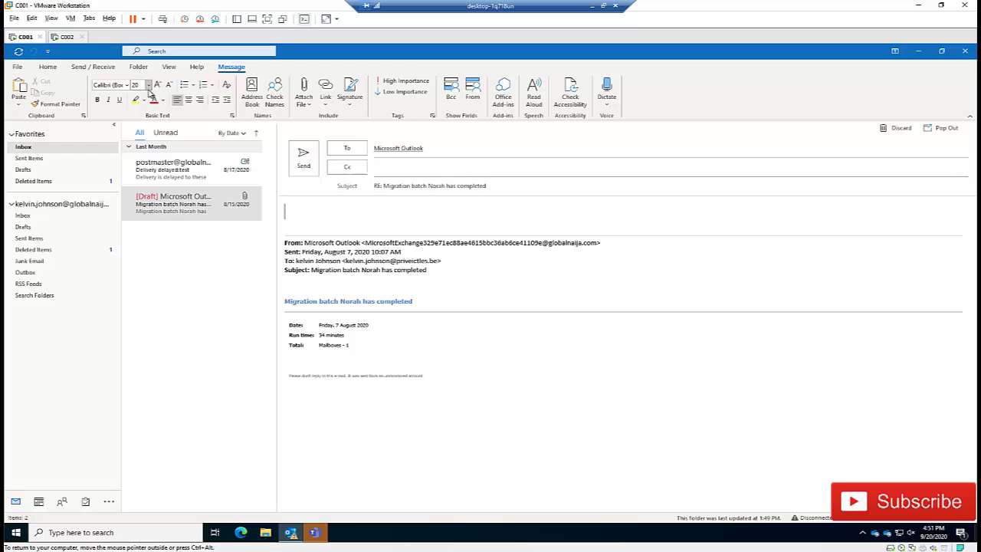
{"action": "left_click", "coordinate": [898, 127]}
Open a forward of the migration message
{"action": "right_click", "coordinate": [214, 210]}
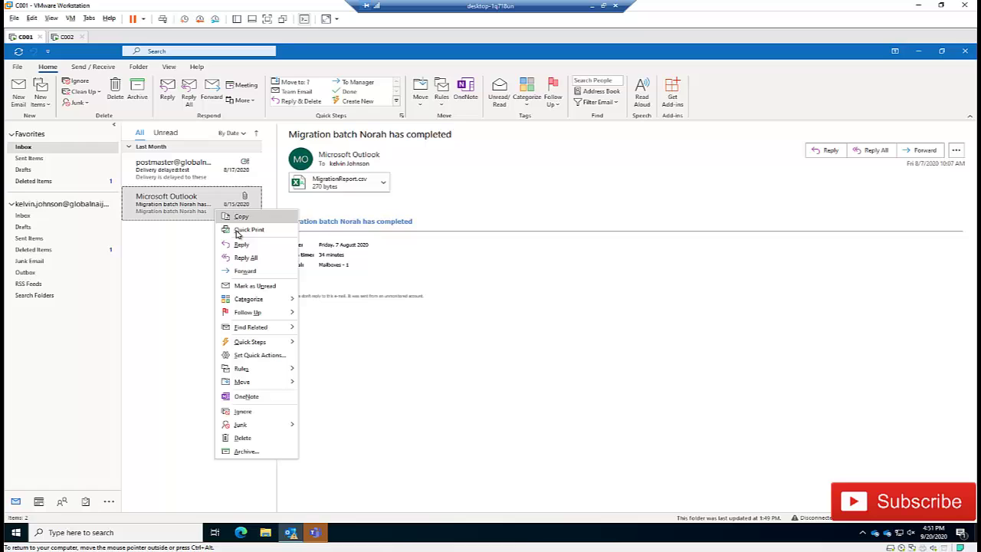
{"action": "left_click", "coordinate": [272, 268]}
{"action": "key", "text": "ctrl+f"}
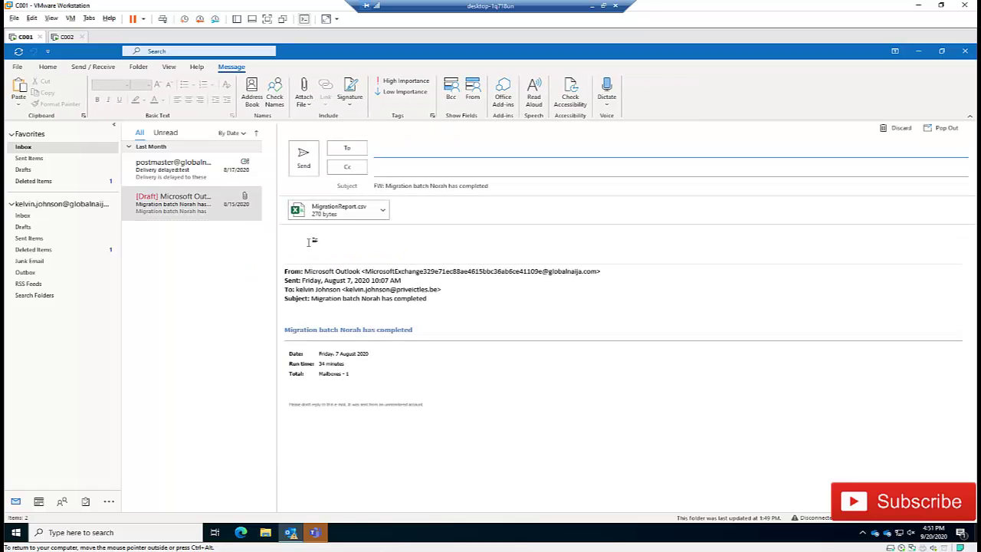